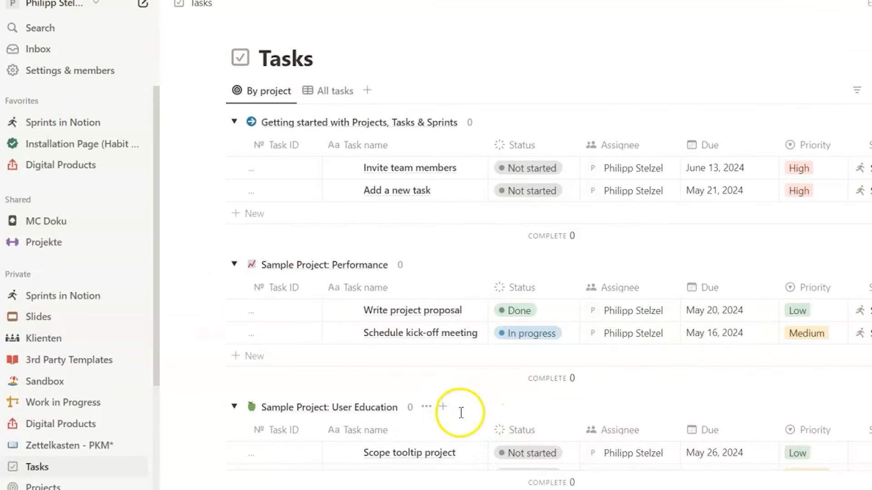
Step: Move the Tasks database together with its linked Projects and Sprints databases into the Sprints in Notion page
scroll(58, 386, "down", 3)
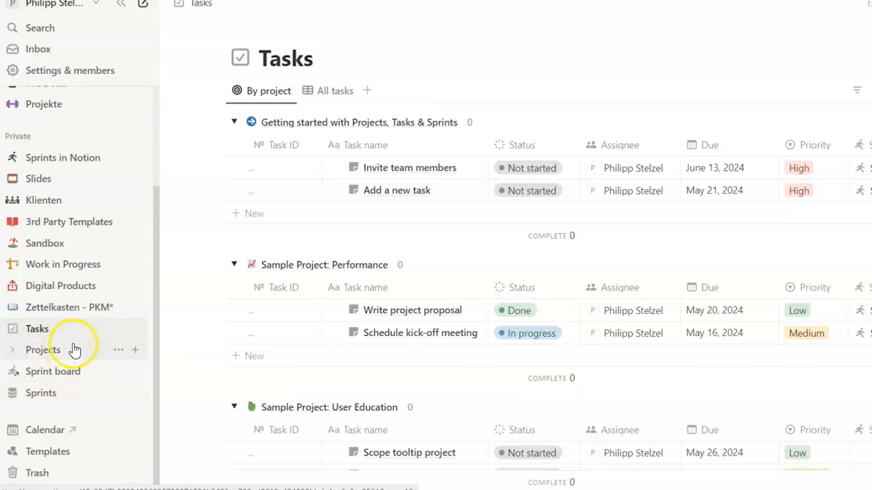
left_click(118, 330)
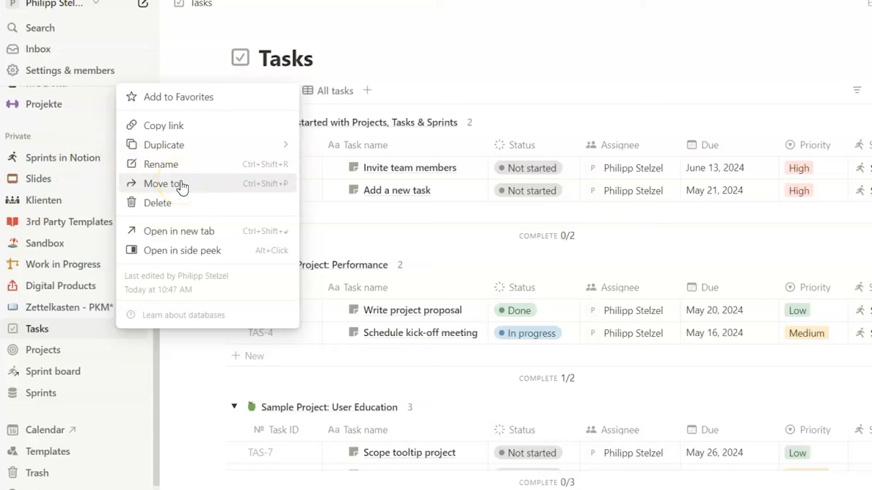
left_click(60, 355)
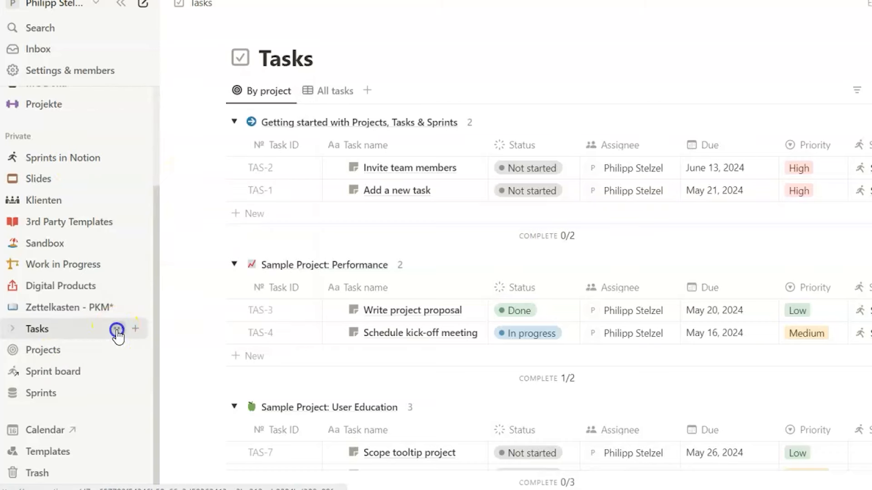
left_click(118, 330)
left_click(169, 186)
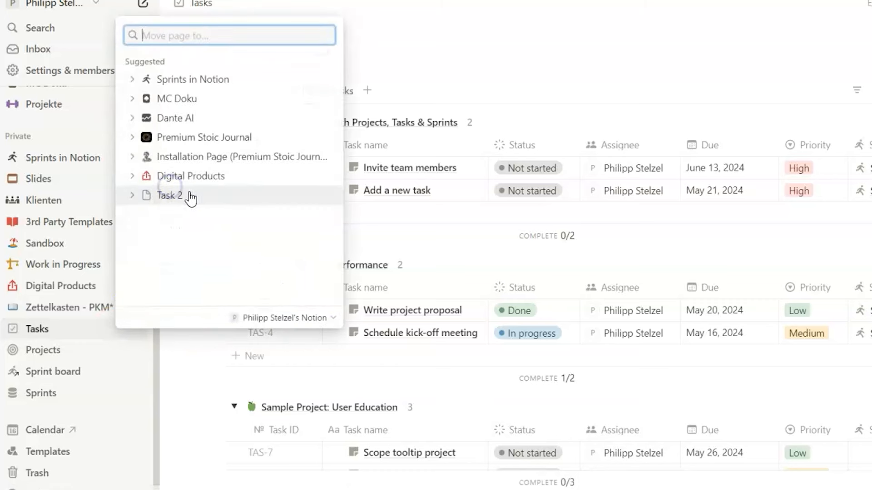
left_click(206, 81)
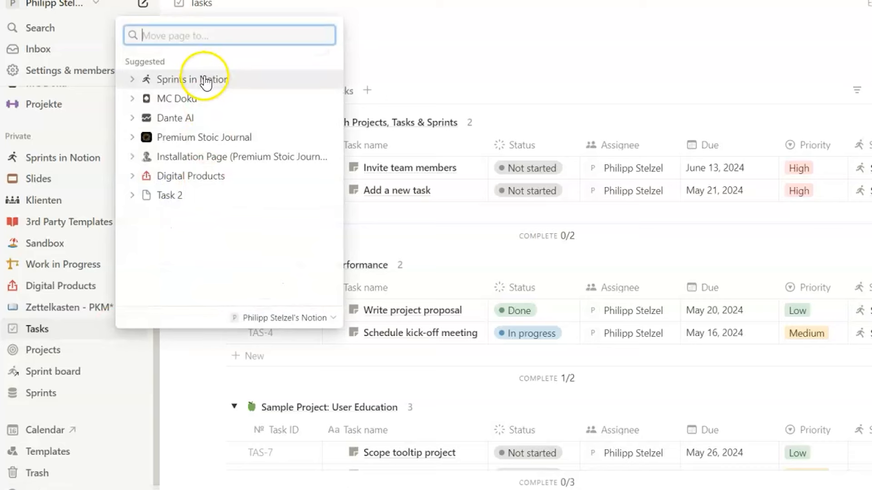
left_click(205, 80)
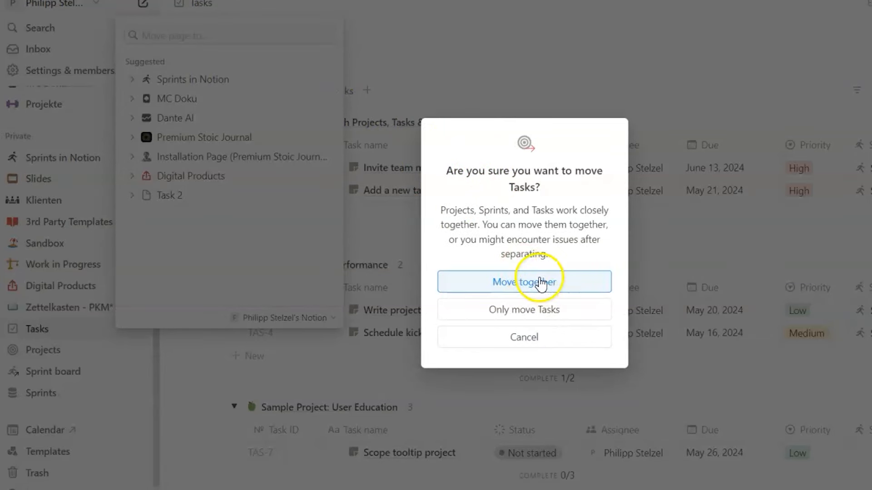
left_click(492, 286)
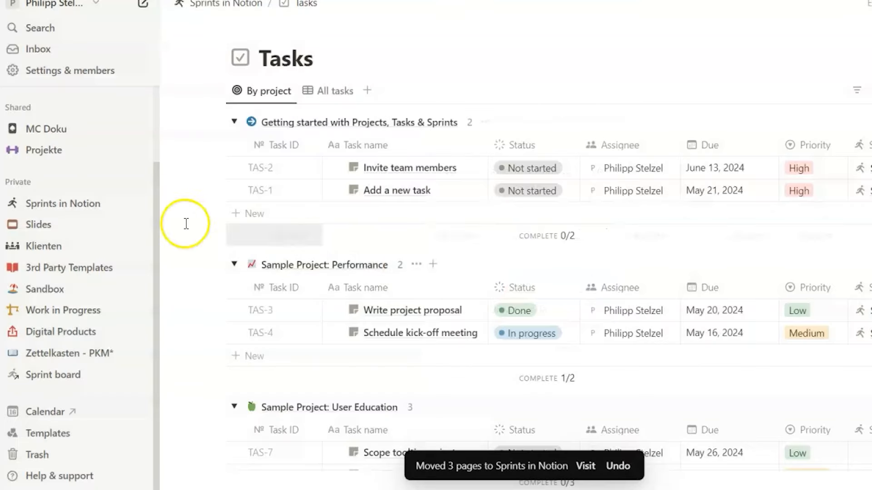
Step: Move the Sprint board into the Sprints in Notion page as well, and collapse the sidebar
left_click(77, 209)
left_click(86, 206)
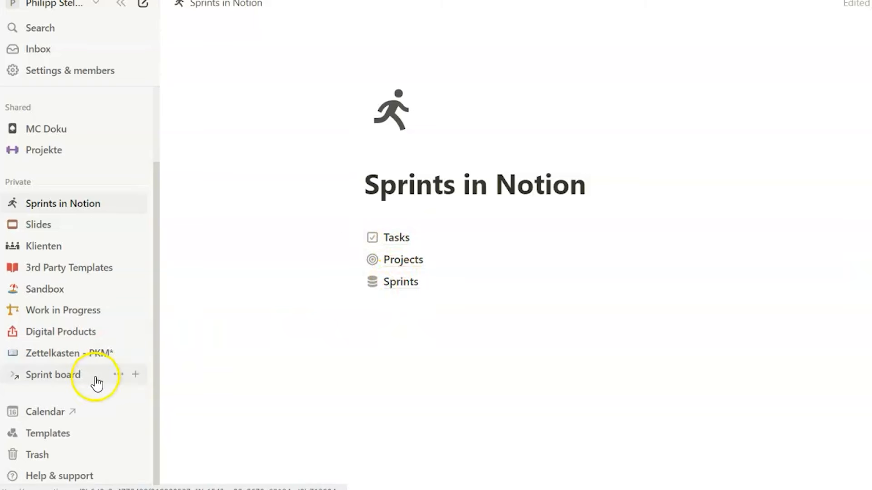
left_click(118, 375)
left_click(203, 233)
left_click(211, 127)
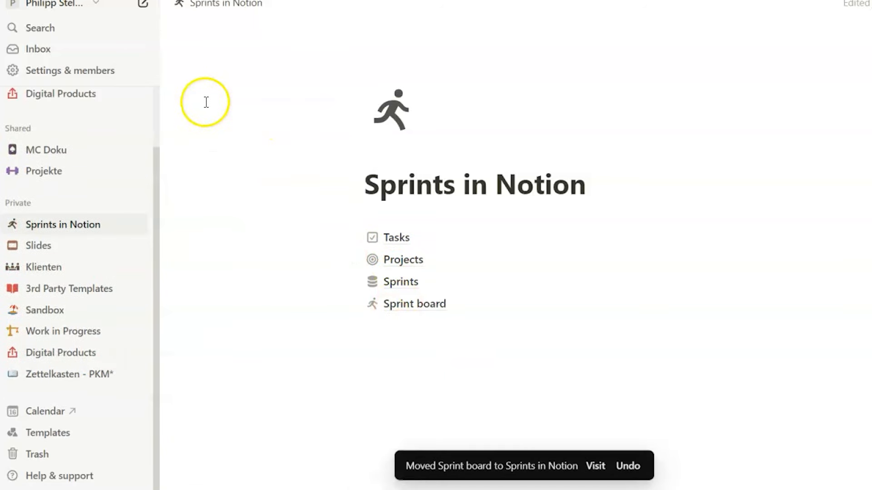
left_click(121, 5)
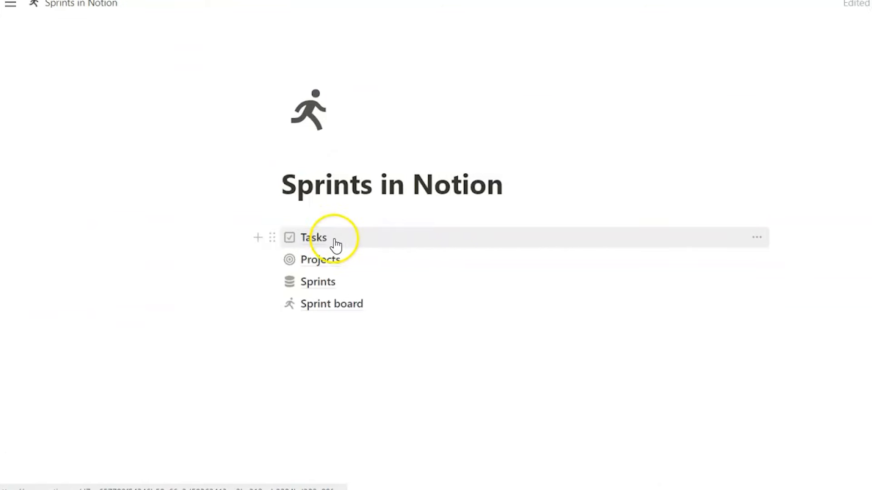
Step: Preview the subpages of Sprints in Notion, examine the Sprints database, and return to the parent page
mouse_move(343, 286)
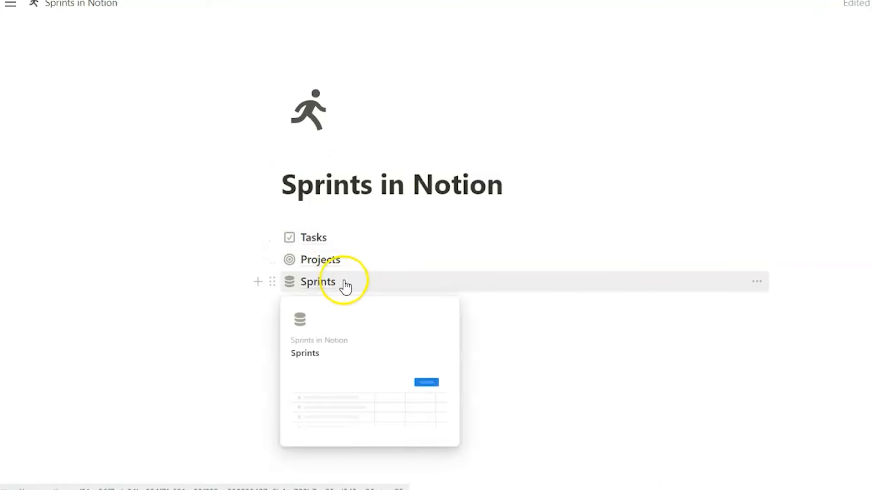
mouse_move(566, 314)
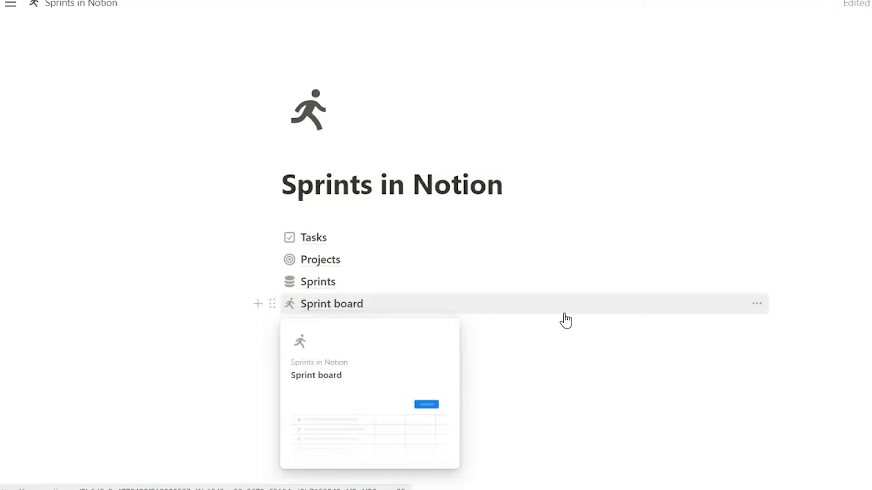
left_click(331, 284)
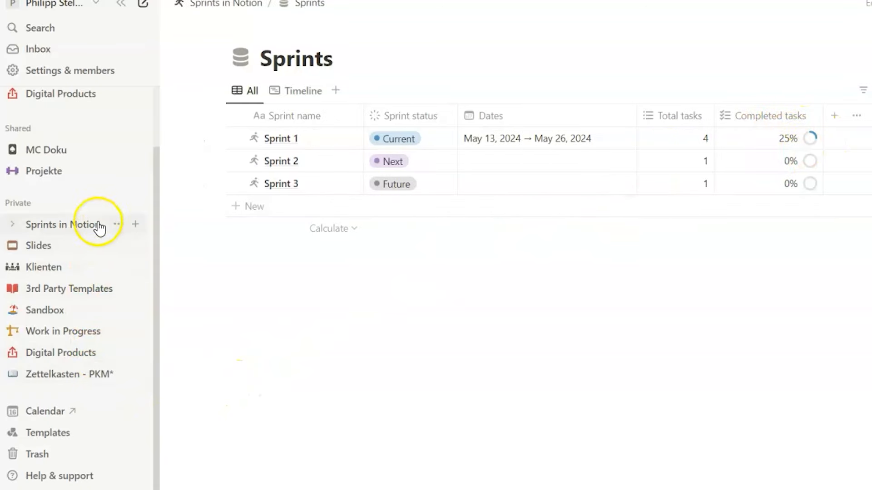
left_click(99, 227)
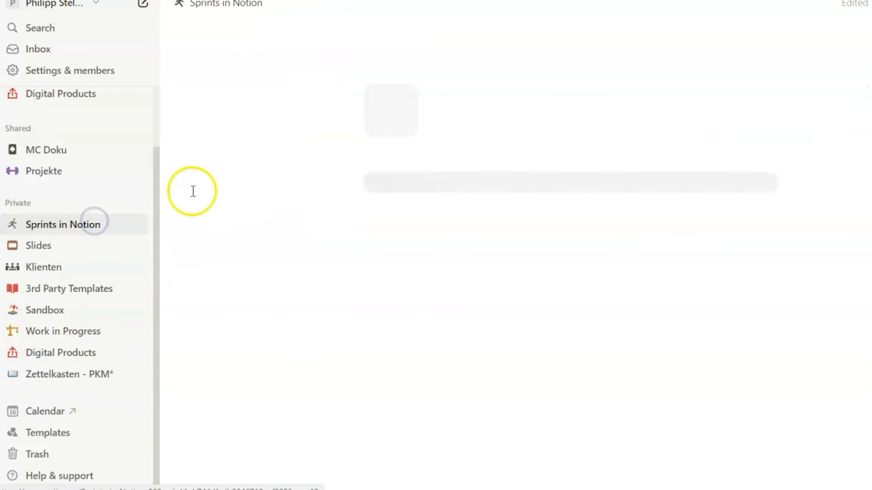
Step: On the Sprint board, move the "Add a new task" card from Not started to Done and back to In progress
left_click(413, 302)
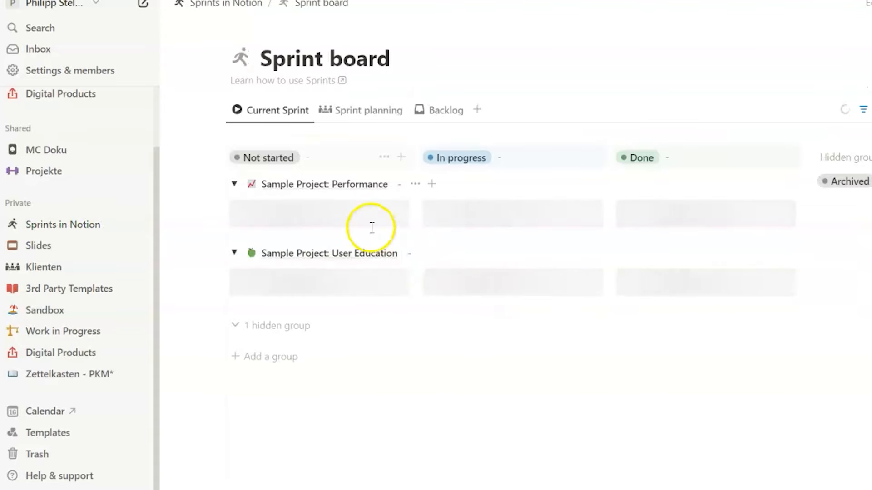
scroll(383, 259, "down", 3)
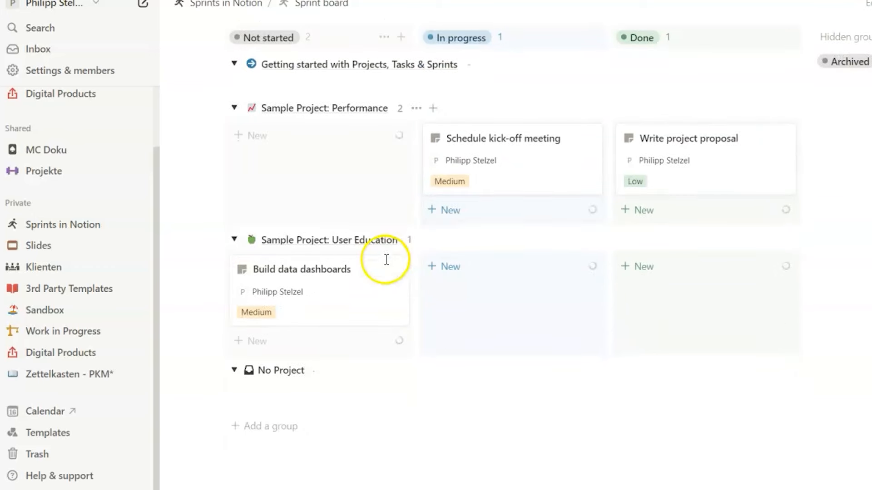
scroll(319, 293, "up", 3)
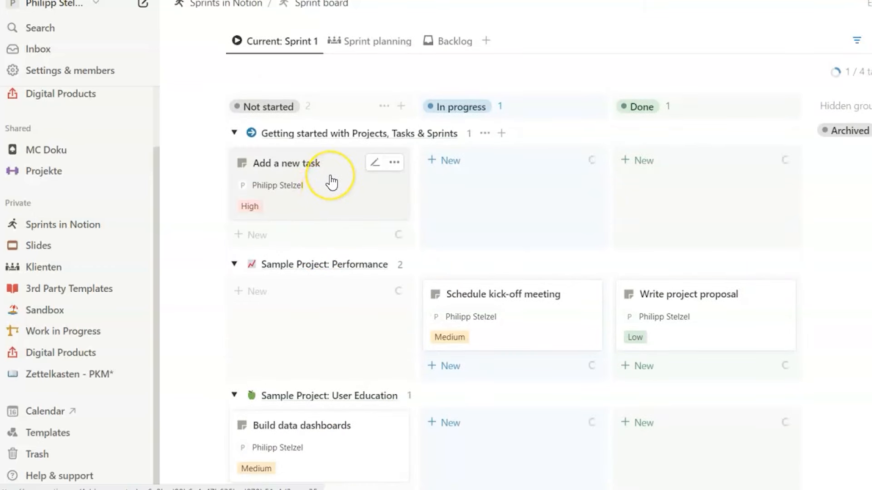
left_click_drag(332, 182, 658, 175)
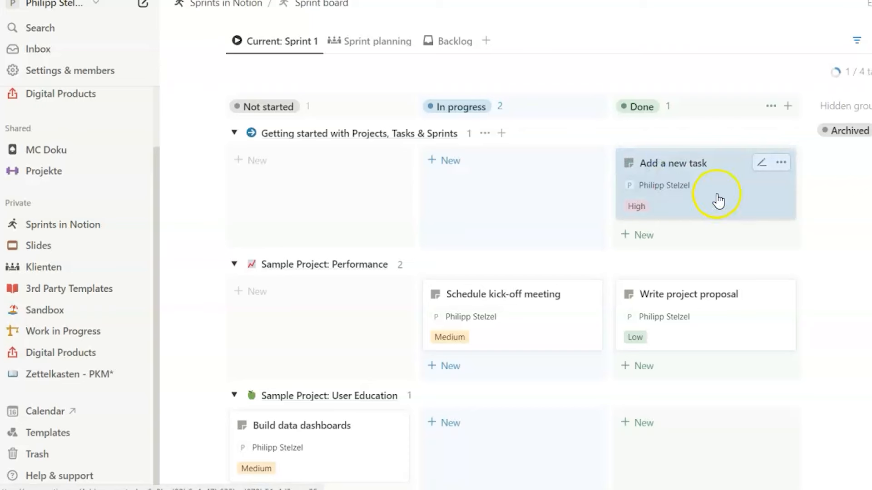
left_click_drag(749, 202, 561, 189)
Step: Try repositioning the "Schedule kick-off meeting" card within the Sample Project: Performance group
scroll(544, 211, "up", 2)
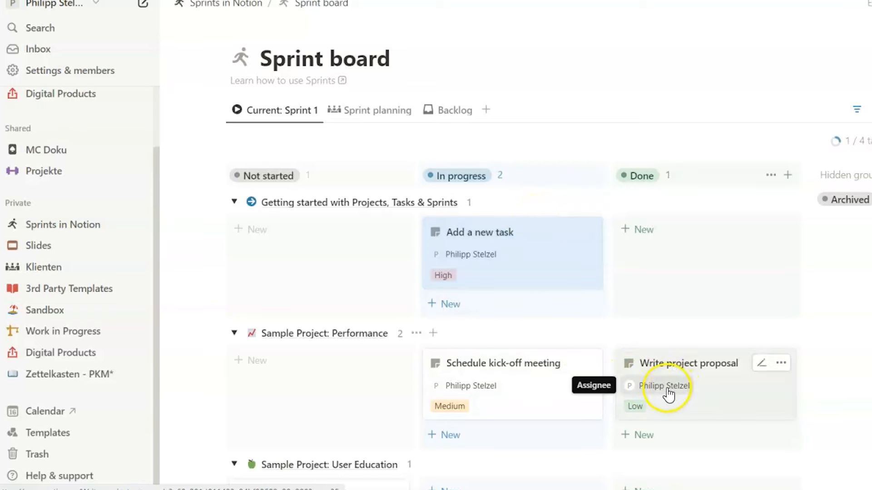
scroll(538, 400, "down", 2)
left_click_drag(525, 337, 465, 318)
scroll(453, 295, "up", 2)
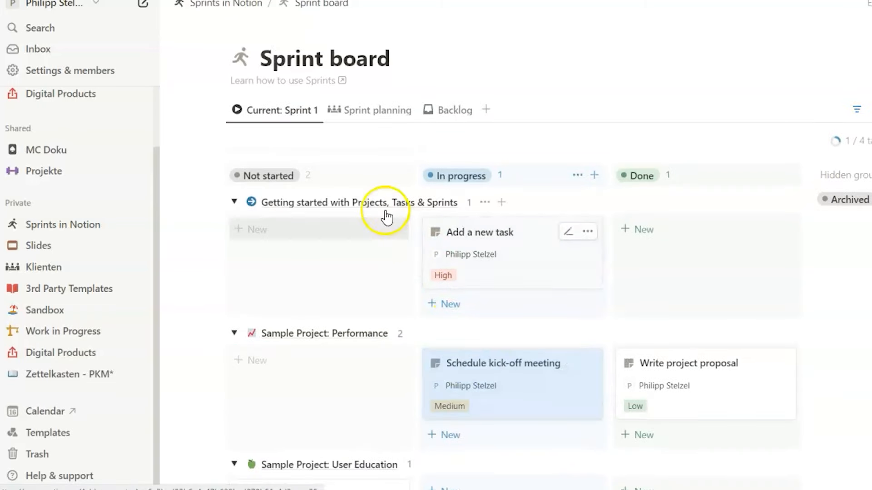
Step: Review the tasks of each sprint in the Sprint planning view and the unassigned tasks in the Backlog view
left_click(385, 119)
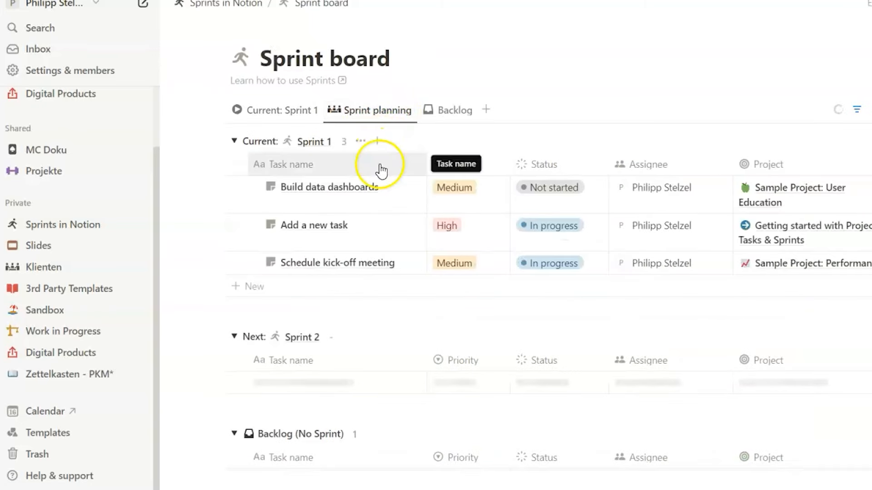
scroll(445, 302, "down", 3)
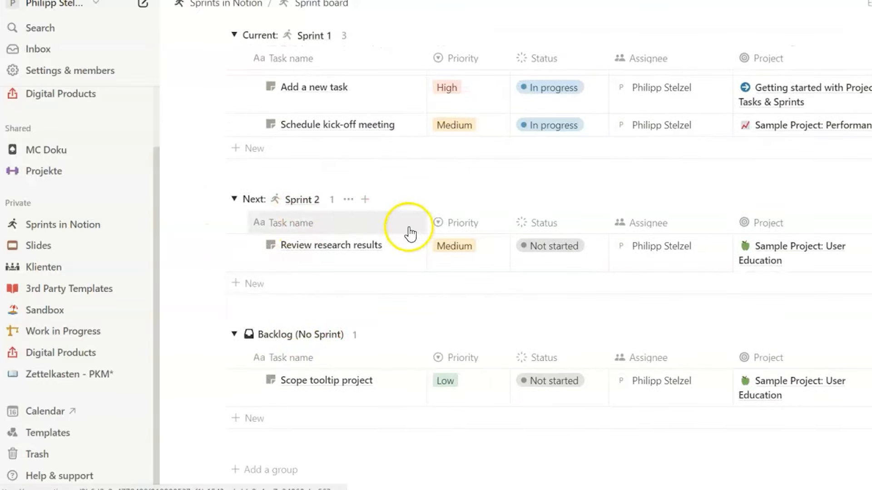
scroll(545, 275, "up", 3)
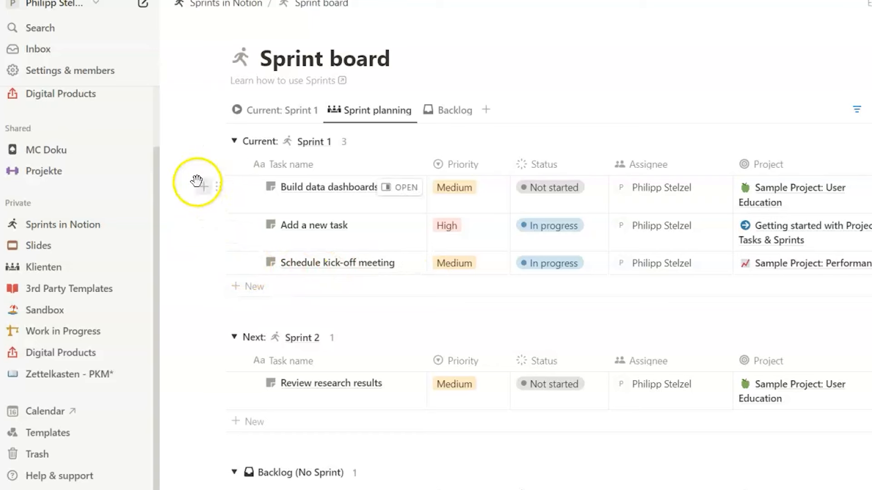
left_click(452, 120)
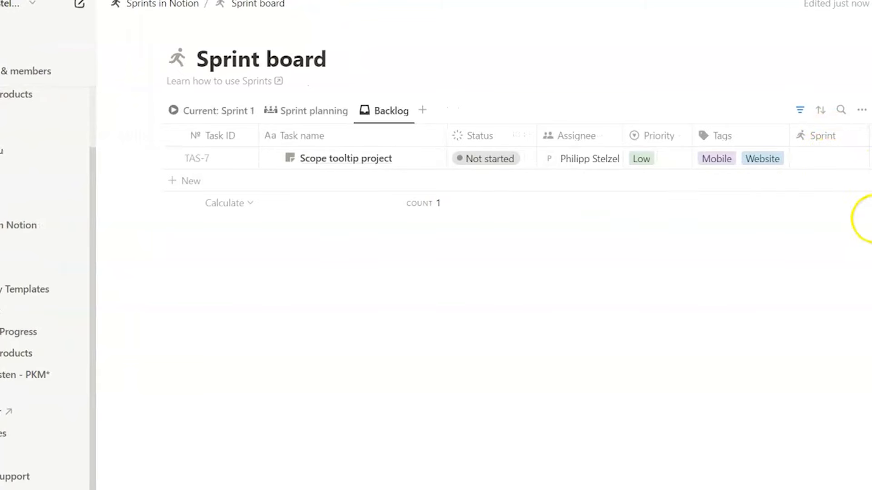
Step: Complete Sprint 1 from the current sprint view, with Sprint 2 running May 27 → Jun 9 and incomplete tasks moved to the next sprint
left_click(203, 119)
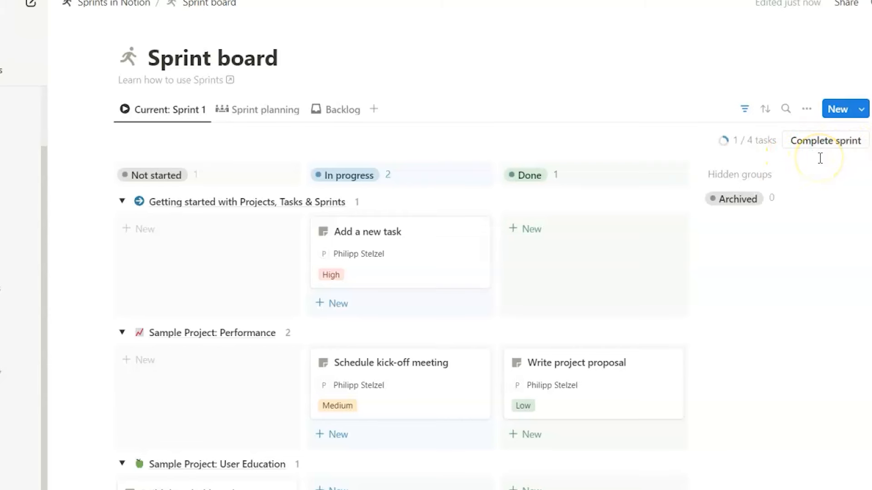
left_click(814, 144)
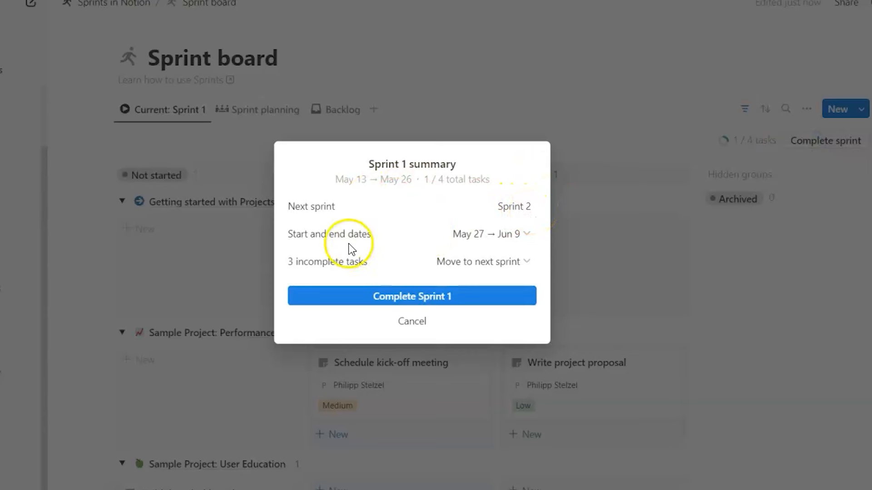
left_click(483, 239)
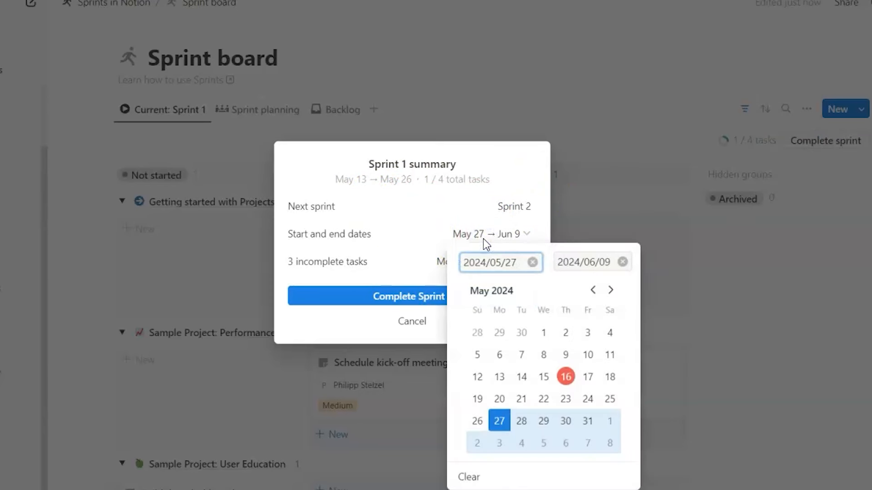
left_click(404, 231)
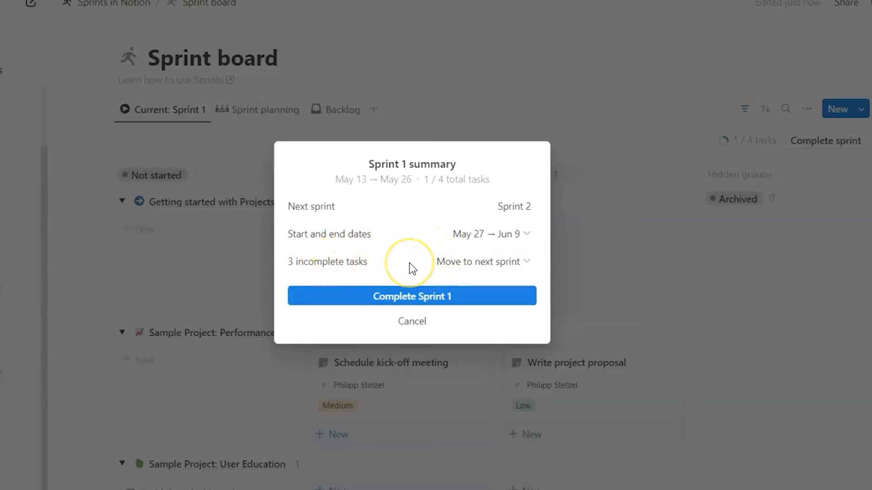
left_click(524, 263)
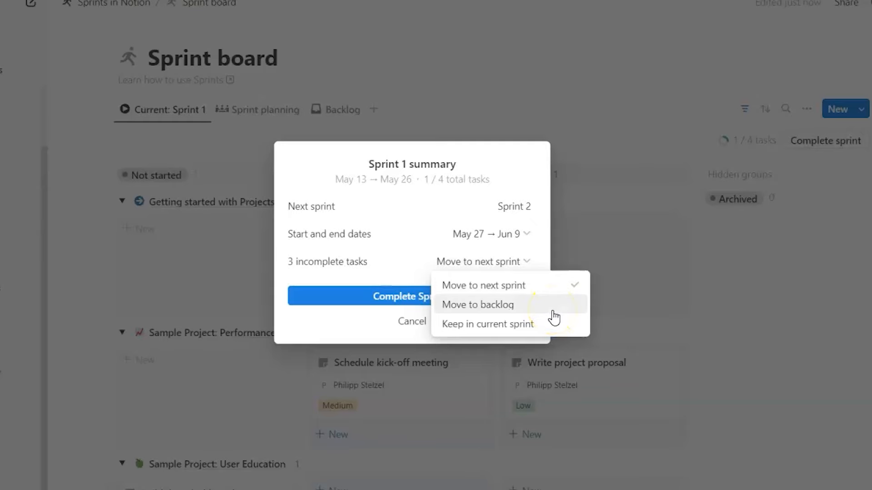
left_click(381, 257)
left_click(443, 293)
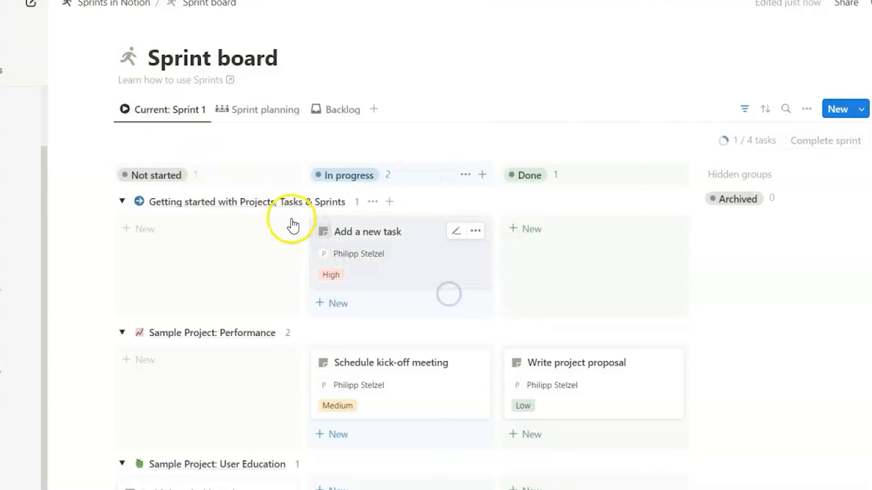
Step: Examine the sprint statuses and dates in the Sprints database, opening the Sprint 3 name without changing it
left_click(116, 5)
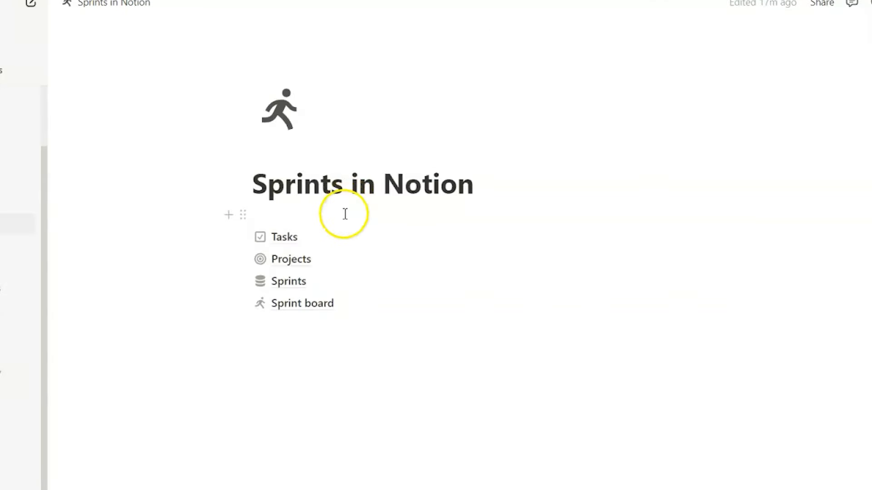
left_click(299, 281)
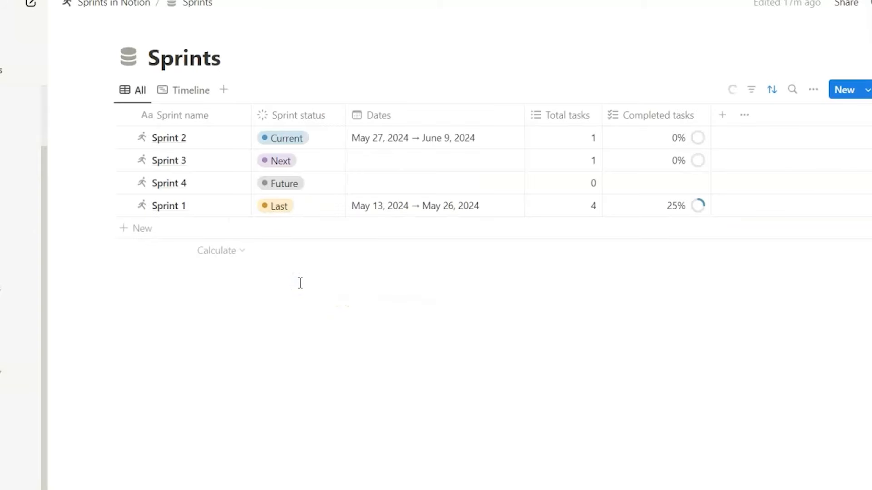
triple_click(186, 164)
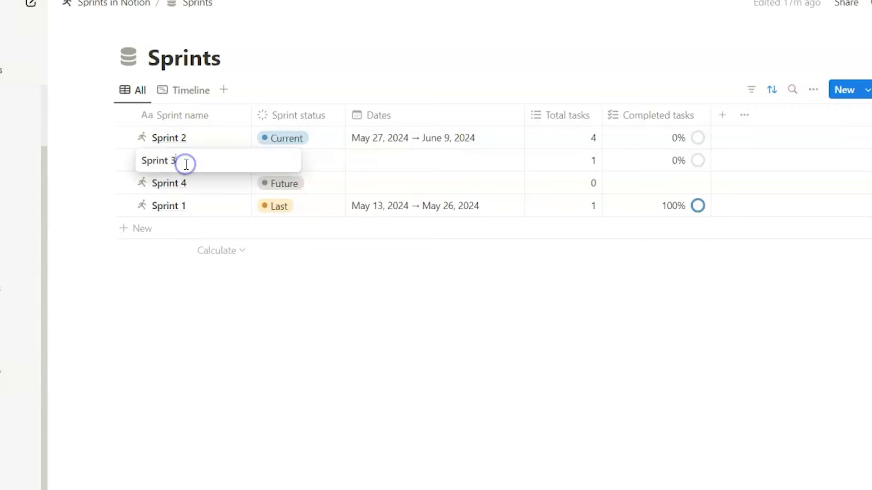
left_click(272, 277)
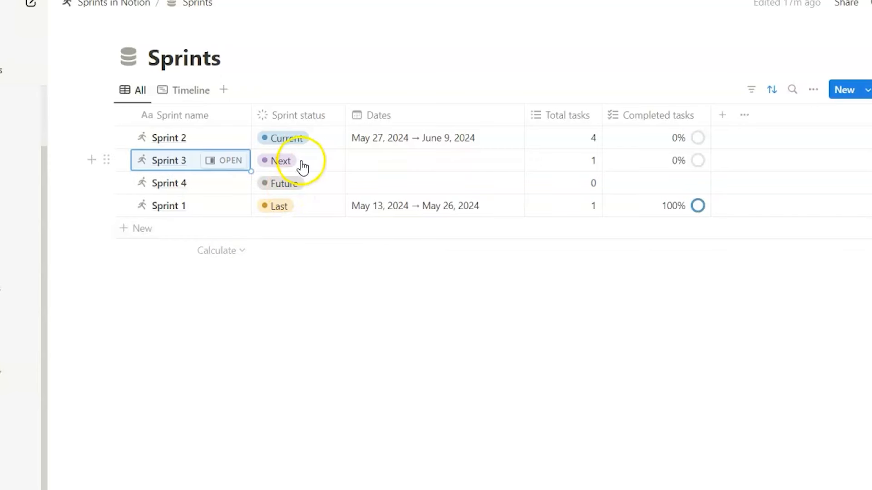